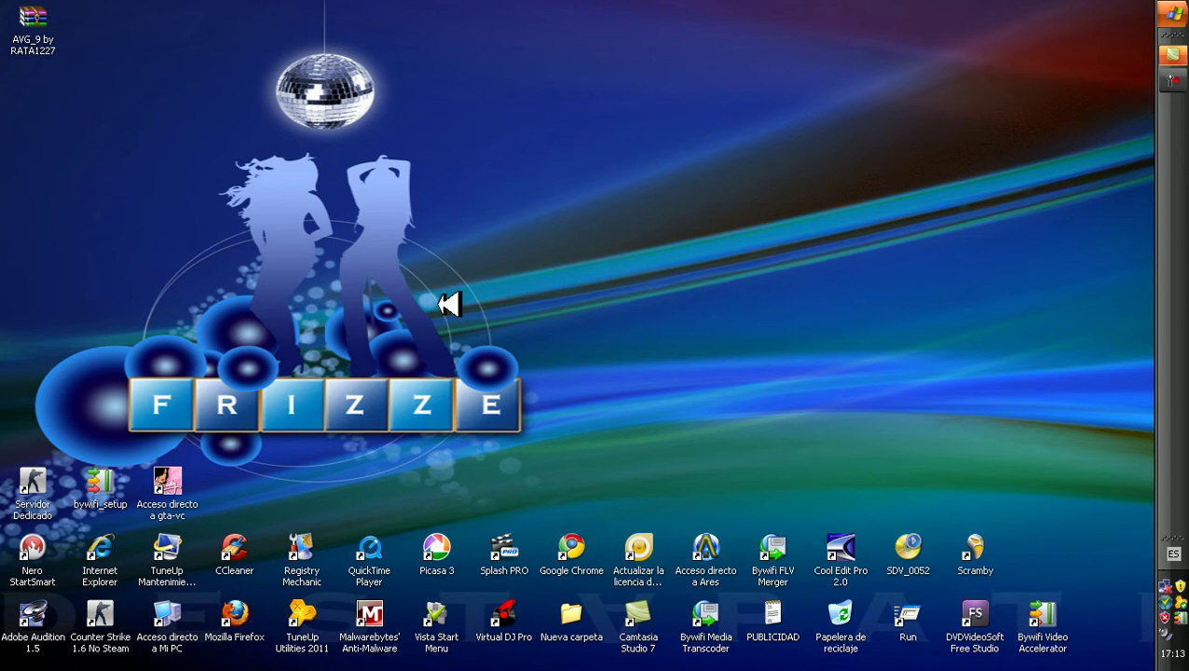
Move the AVG_9 by RATA1227 archive to the open middle of the desktop and extract its contents there.
left_click_drag(33, 23, 550, 291)
mouse_move(513, 221)
left_mouse_down()
mouse_move(706, 372)
mouse_move(524, 226)
mouse_move(531, 233)
left_mouse_up()
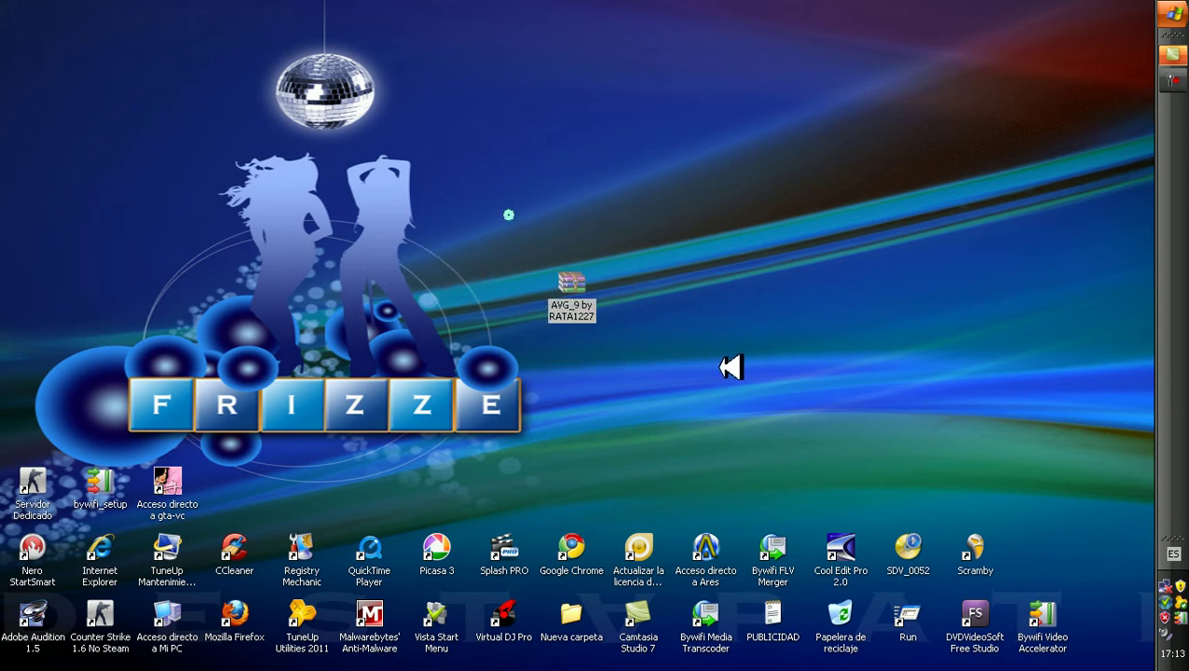
right_click(591, 313)
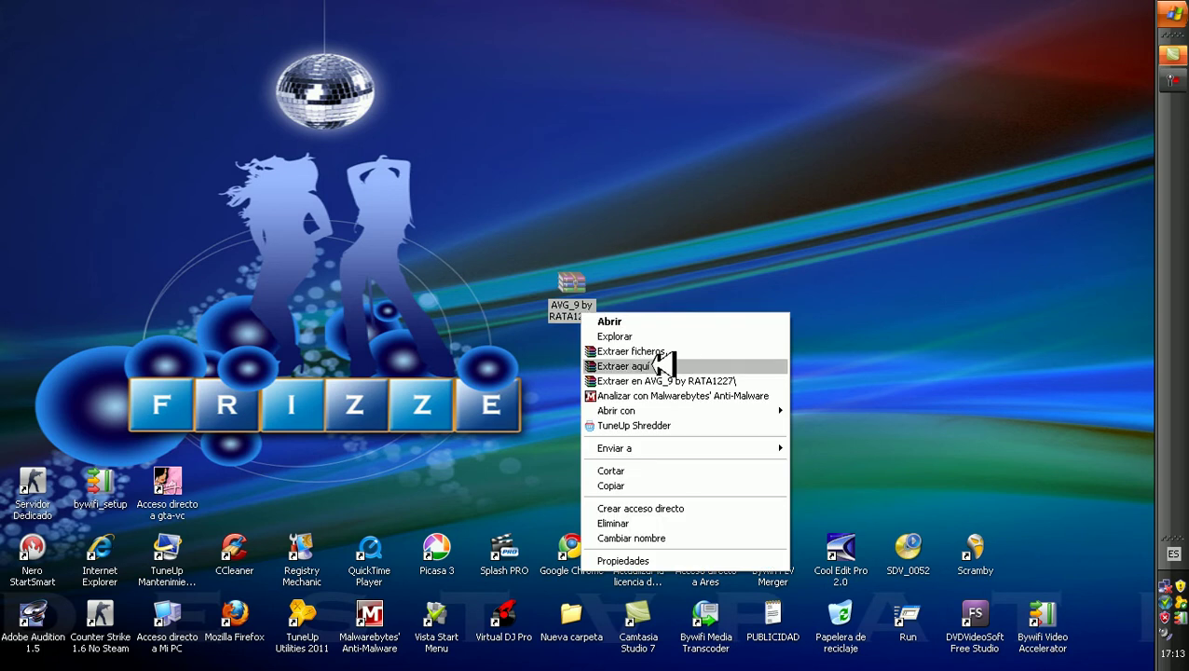
left_click(685, 365)
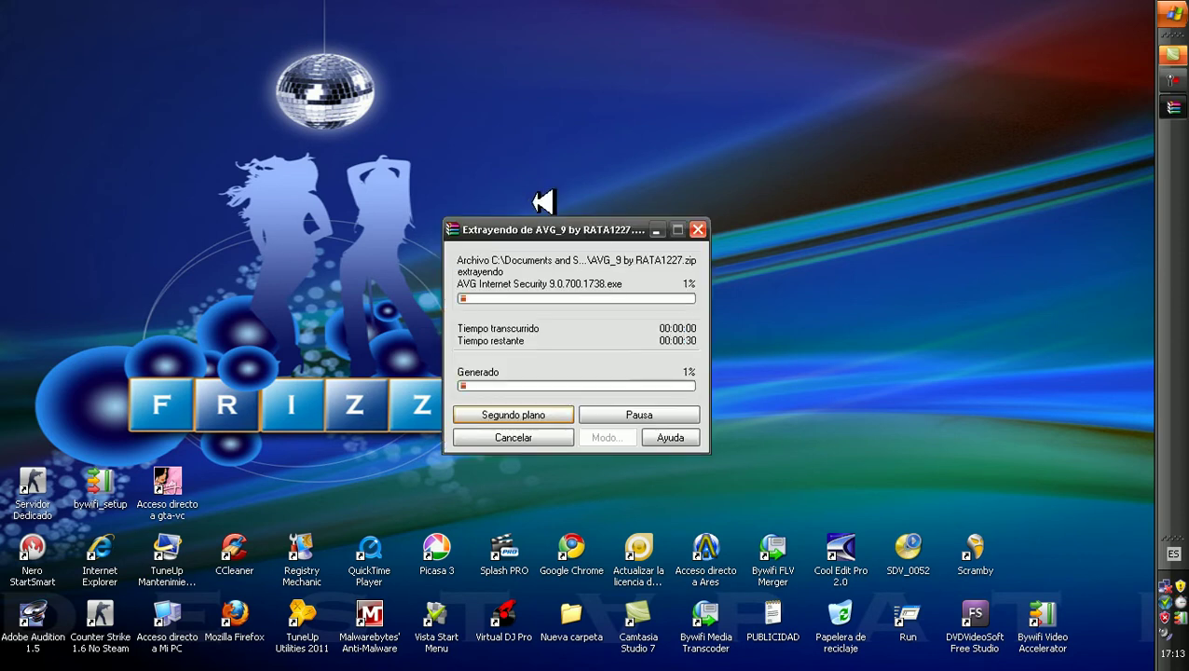
Move the archive back to the desktop's left edge and the extracted AVG_9 by RATA1227 folder to the middle.
left_click_drag(566, 287, 42, 200)
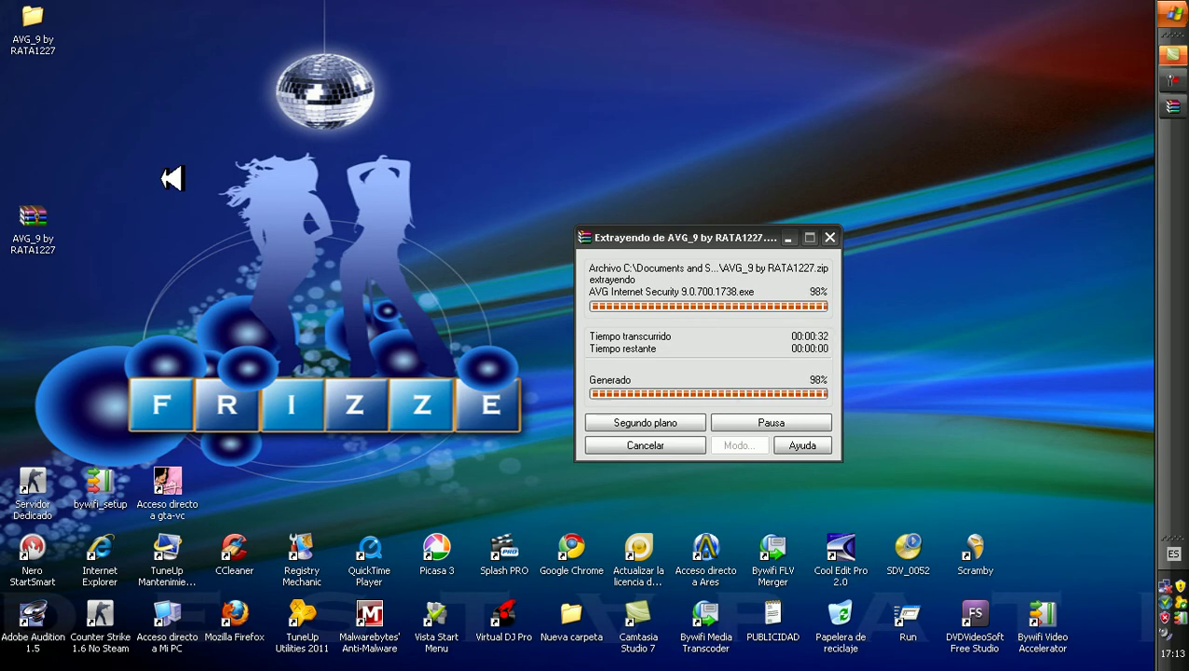
left_click_drag(33, 28, 480, 200)
left_click_drag(634, 338, 420, 137)
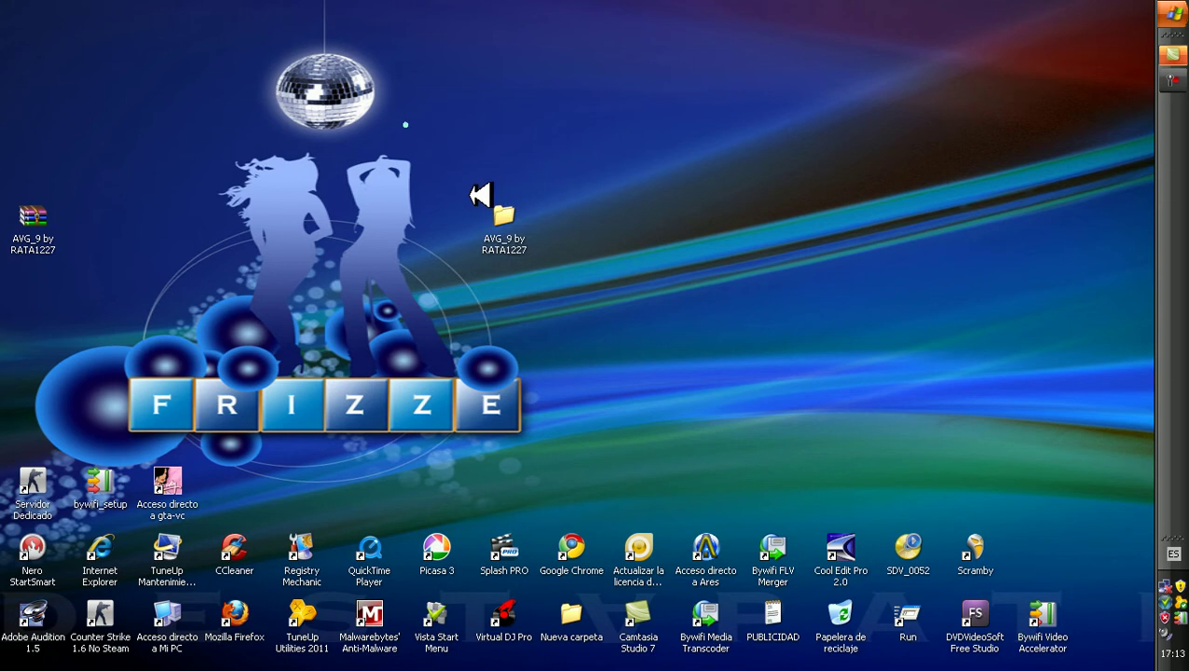
Look through the extracted folder and its AVG keyGen subfolder, viewing the Serial text file and closing it.
double_click(526, 240)
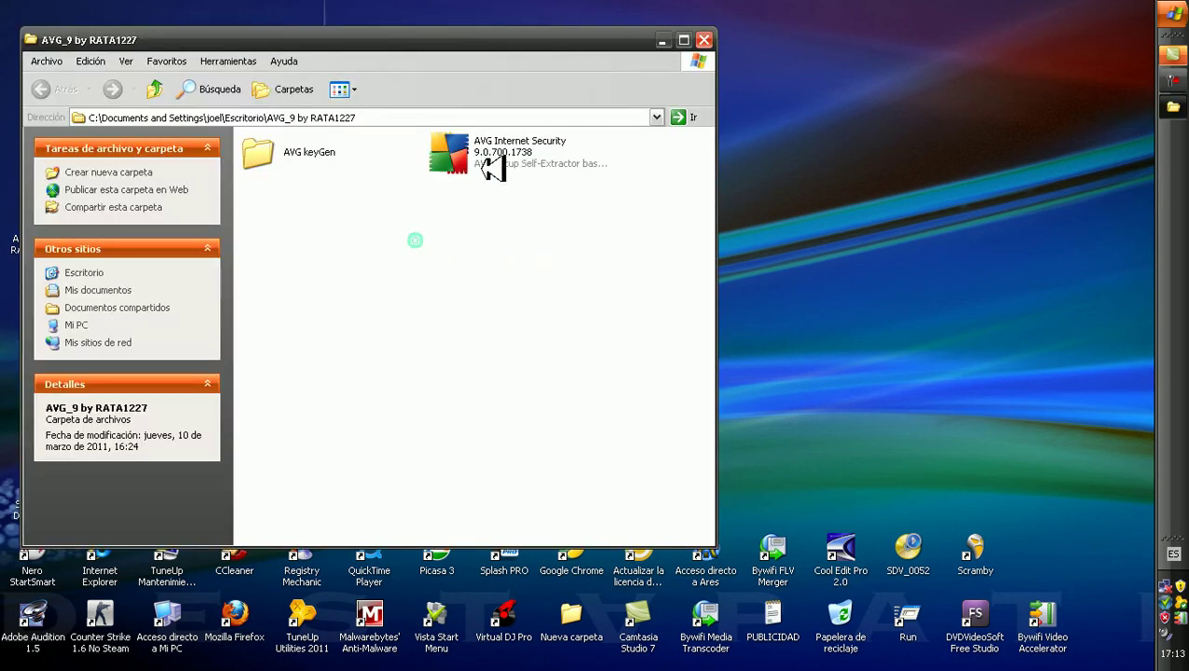
left_click(505, 145)
left_click(542, 198)
double_click(301, 157)
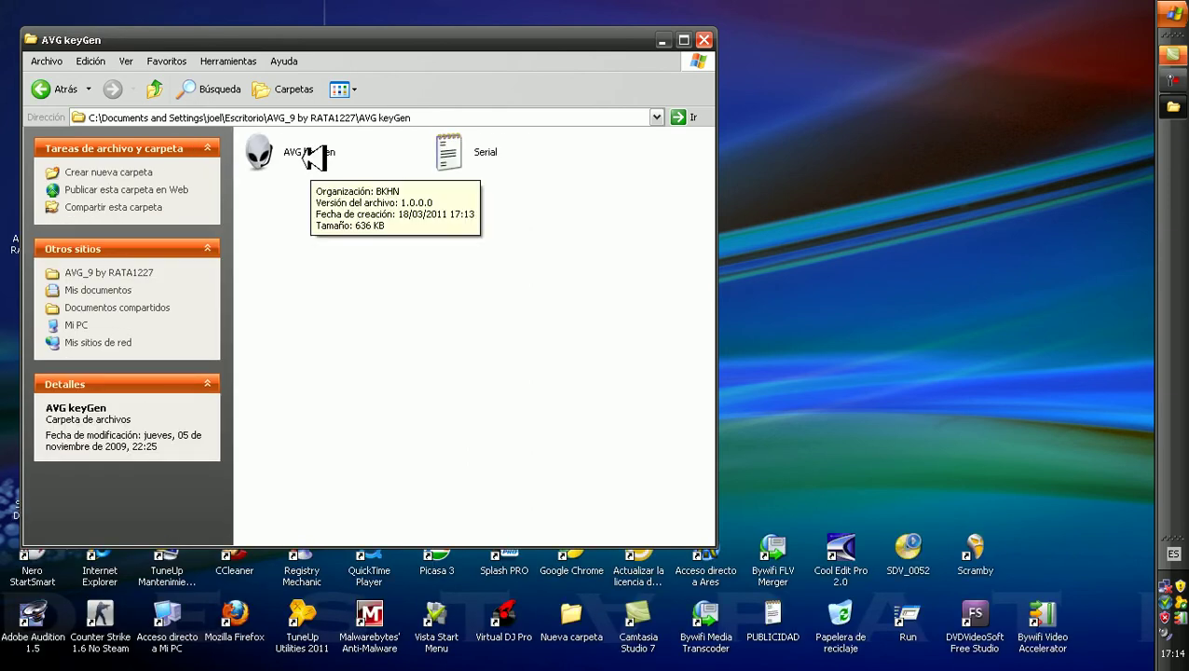
left_click(308, 154)
left_click(470, 160)
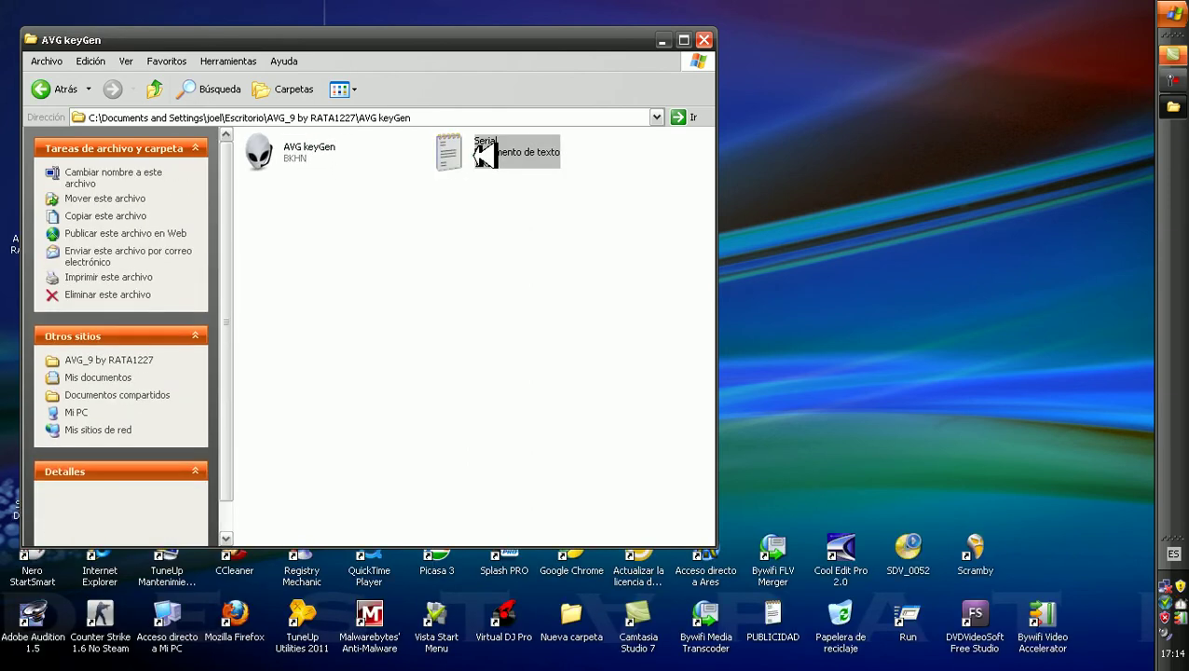
double_click(449, 169)
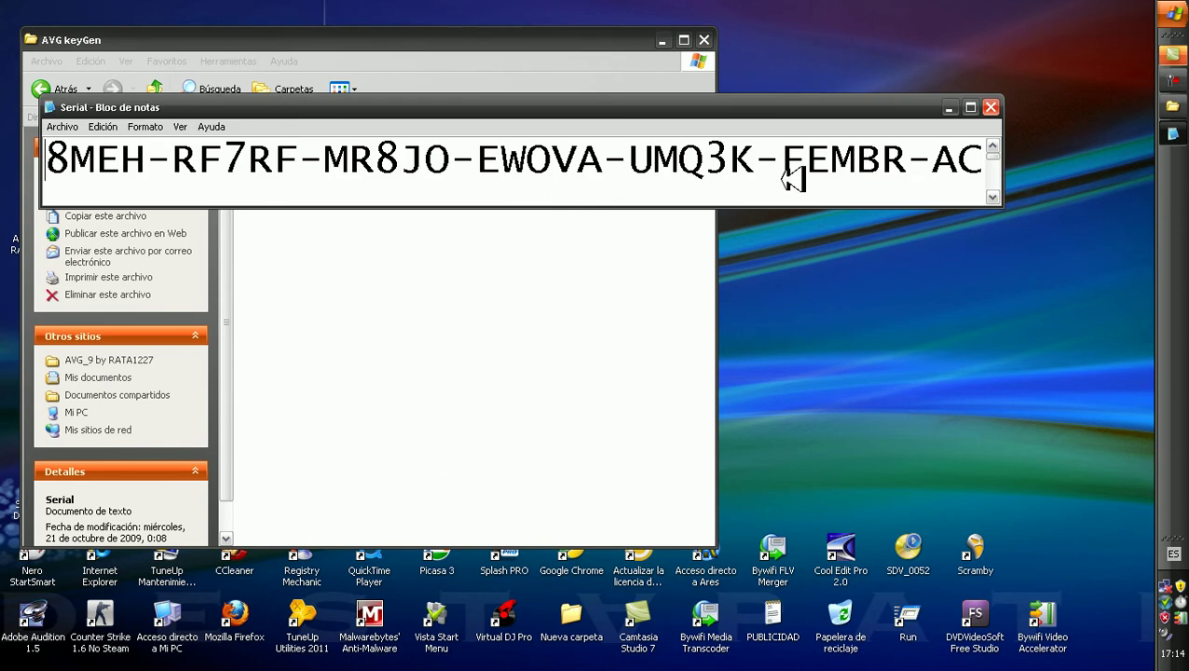
left_click(990, 109)
left_click(379, 329)
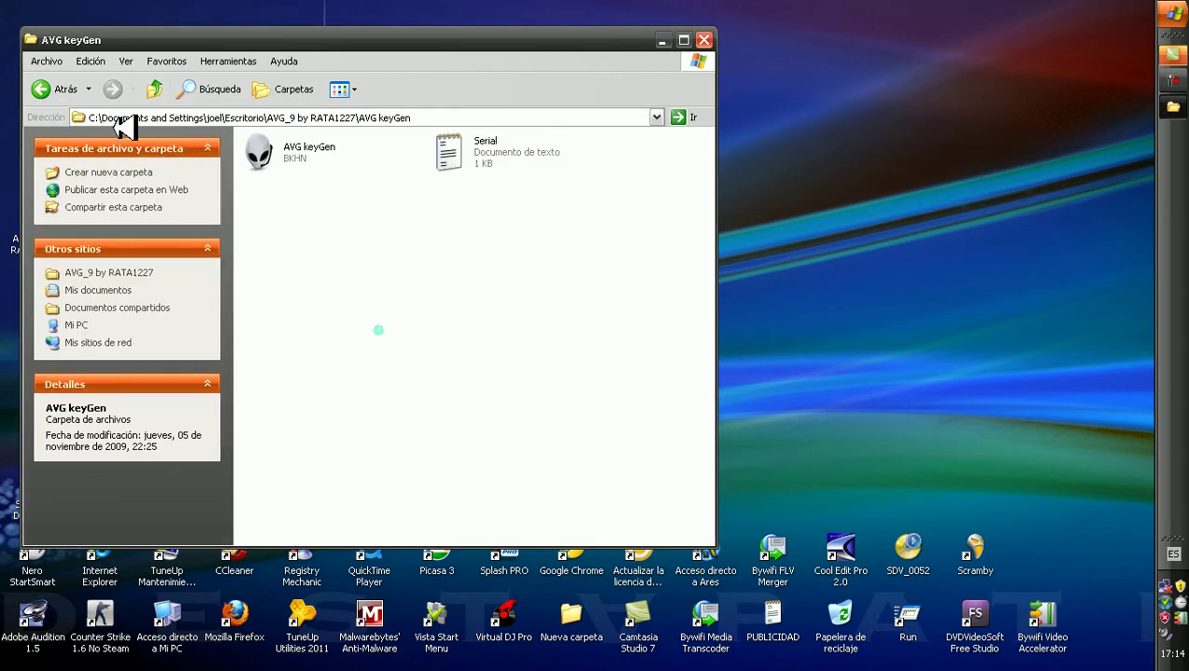
Return to the AVG_9 by RATA1227 folder, launch the AVG Internet Security 9.0.700.1738 installer and clear the desktop of open windows.
left_click(65, 88)
double_click(520, 162)
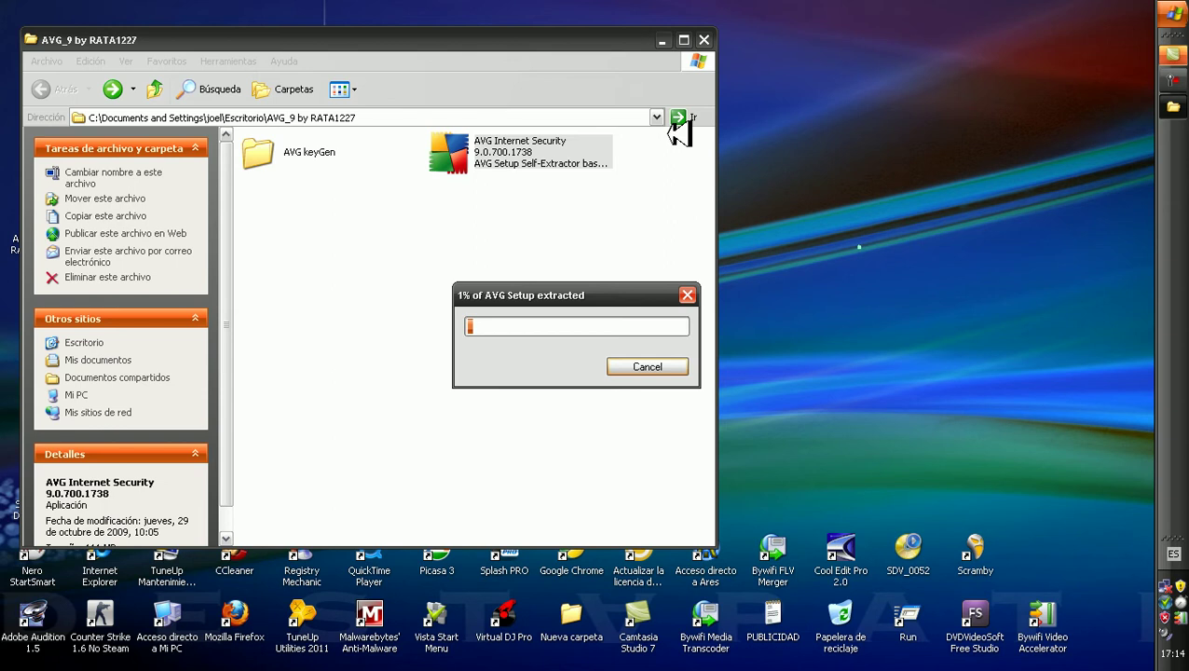
key("super+m")
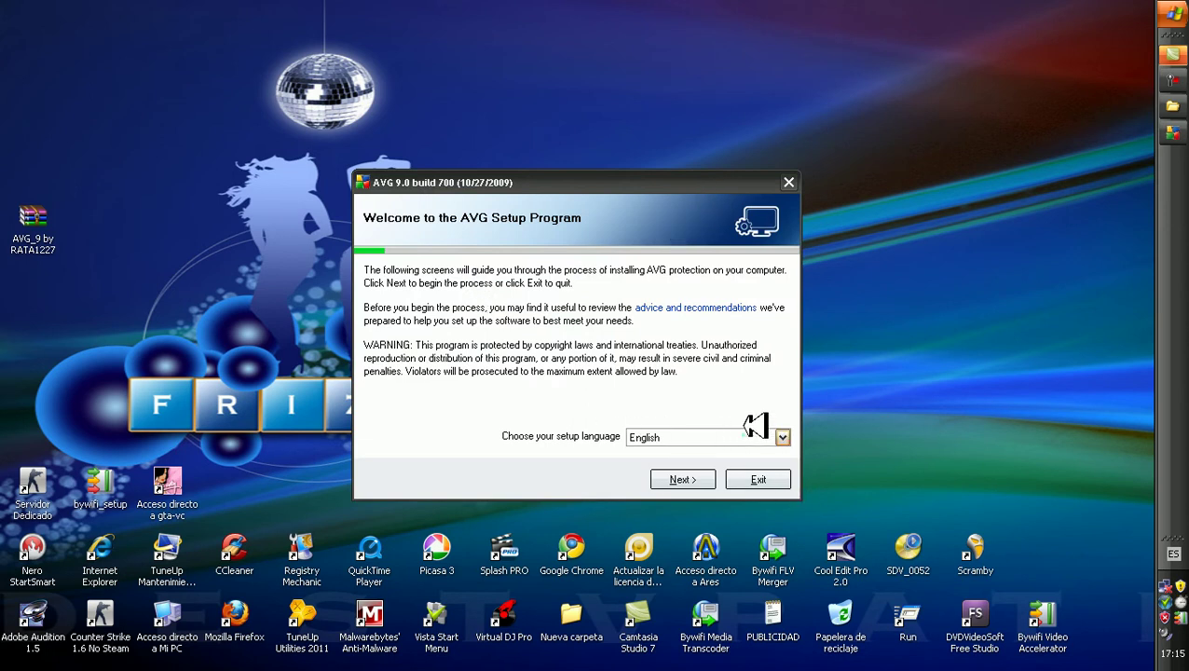
Set the setup language to Español and continue past the welcome and expired-package pages.
left_click(781, 437)
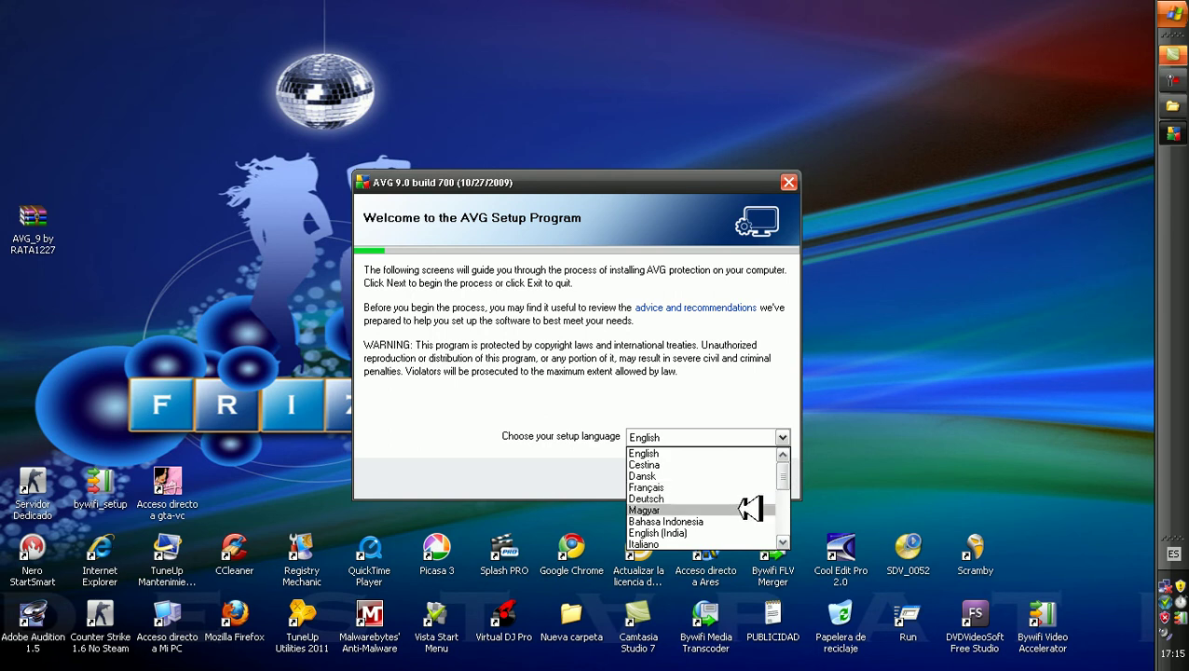
left_click_drag(784, 475, 786, 511)
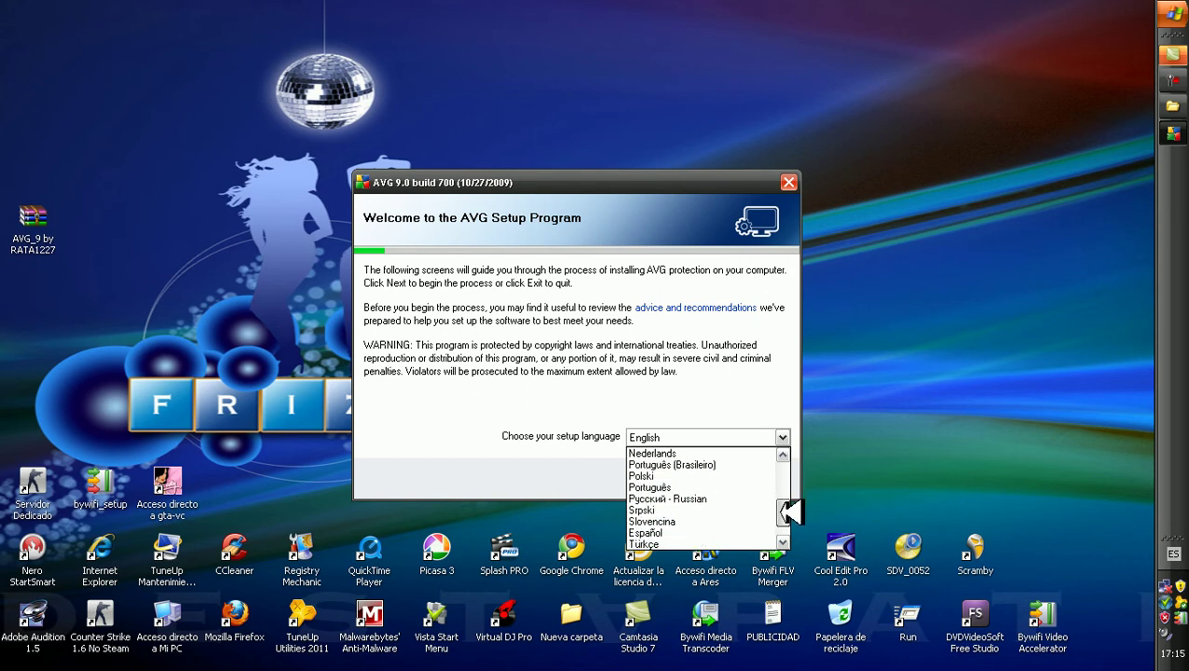
left_click(661, 532)
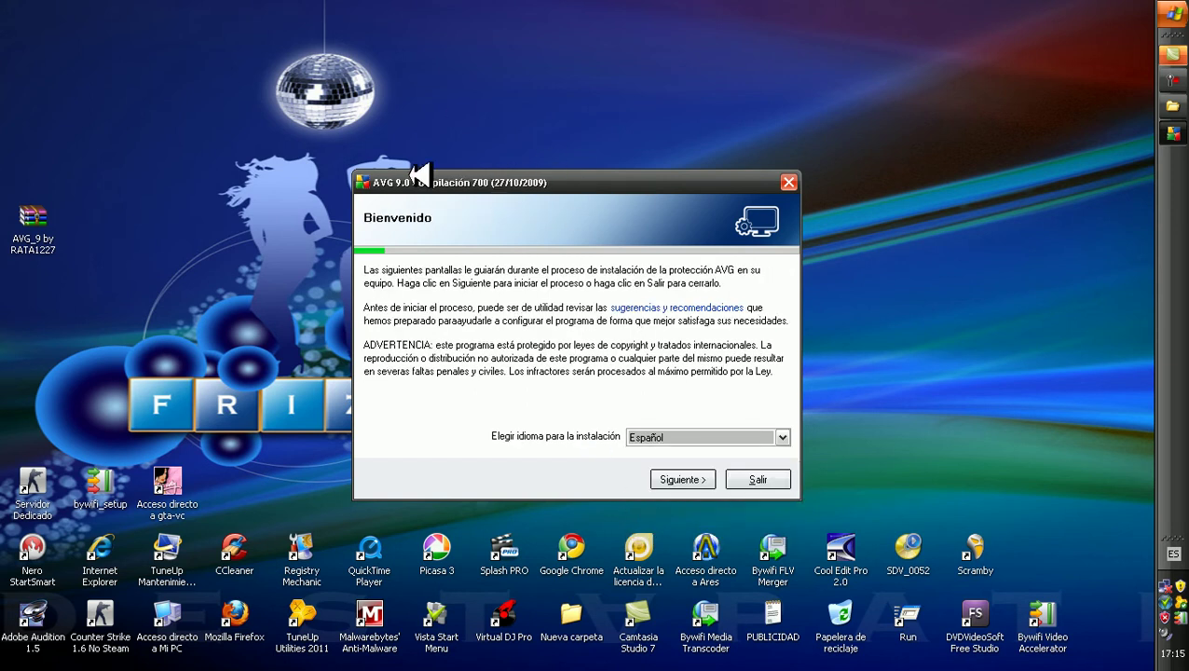
left_click(694, 479)
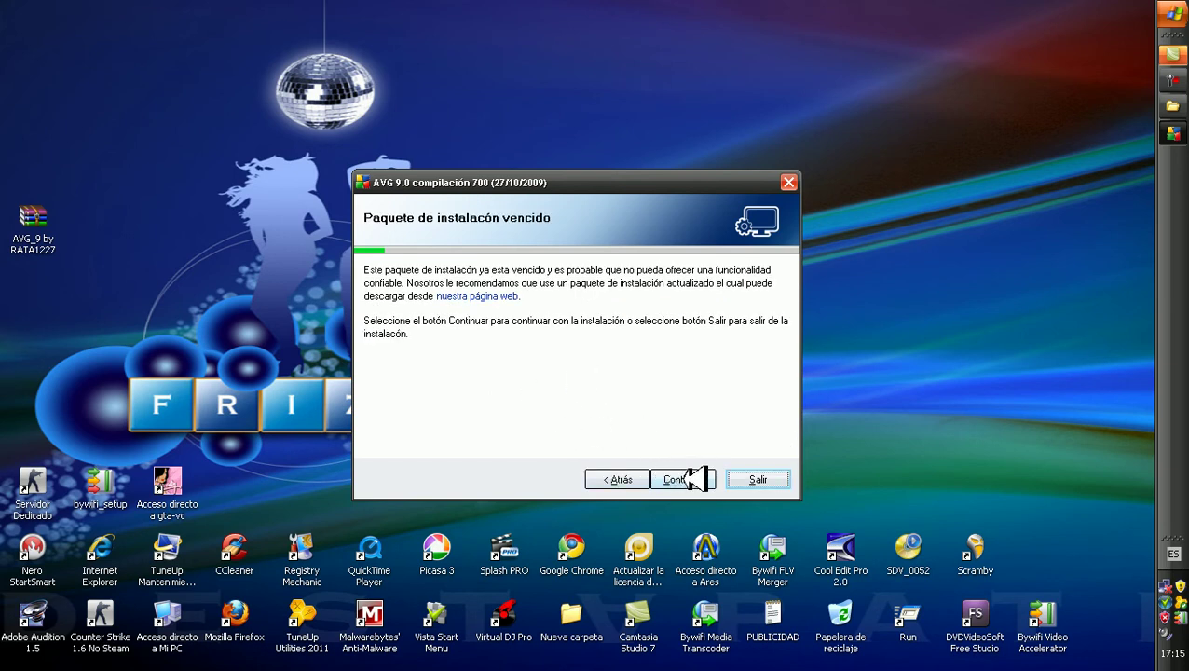
left_click(694, 479)
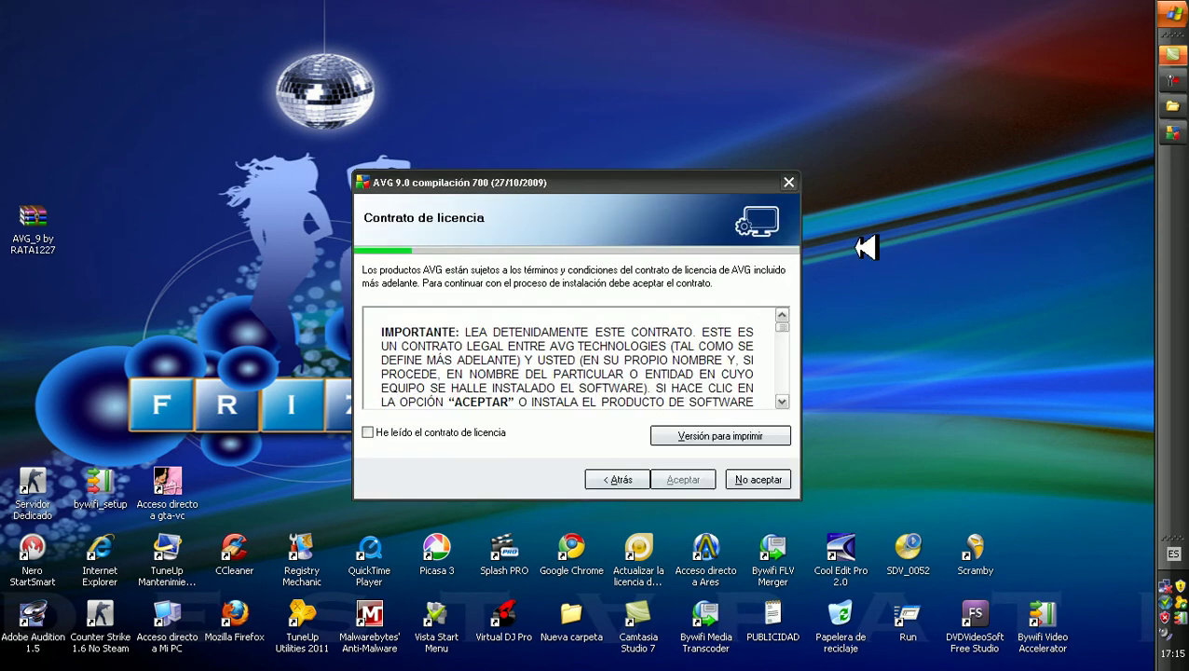
Accept the licence agreement and proceed with the Instalación estándar option.
left_click(372, 431)
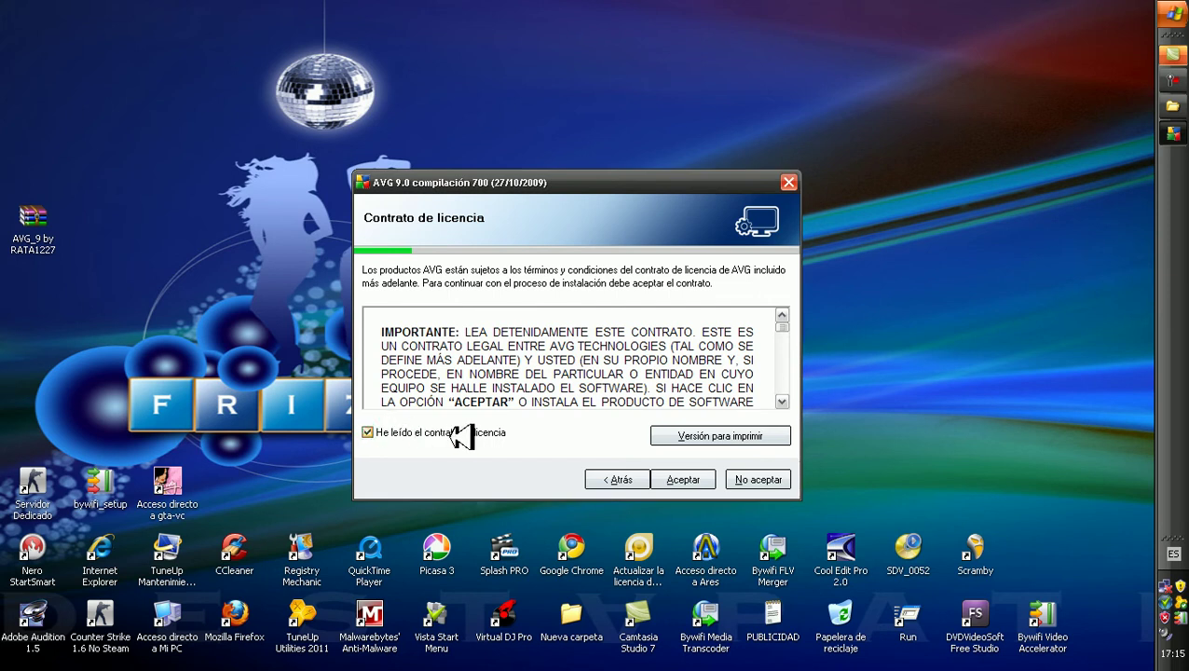
left_click(678, 478)
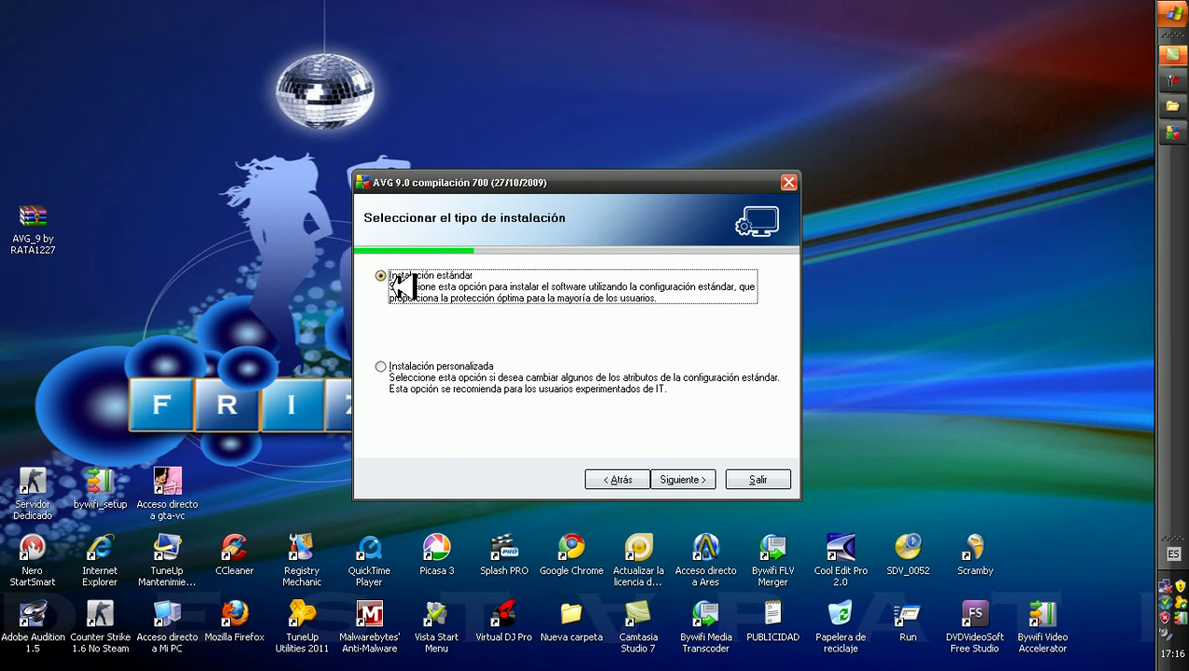
left_click(685, 480)
Move the setup window aside and fill in the user and company fields for the licence activation.
left_click(491, 326)
left_click_drag(573, 184, 346, 169)
left_click(237, 255)
type("joel-pc")
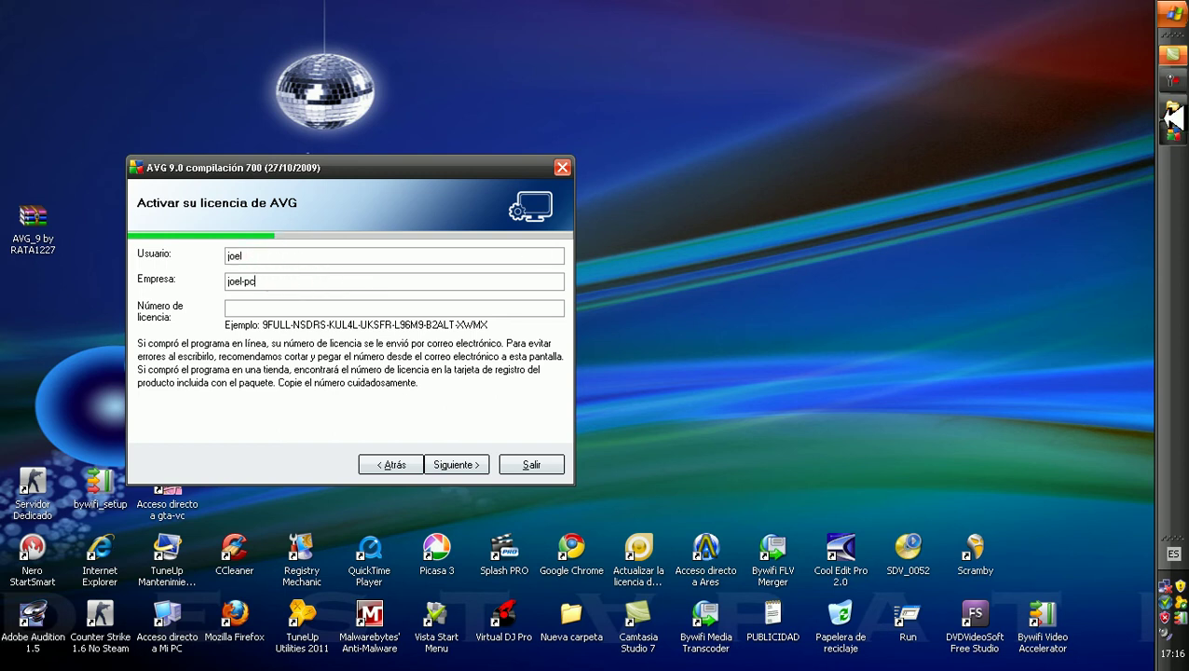
Place the folder window beside the setup window and open the Serial text file from the AVG keyGen folder.
left_click(1172, 106)
left_click_drag(417, 41, 903, 45)
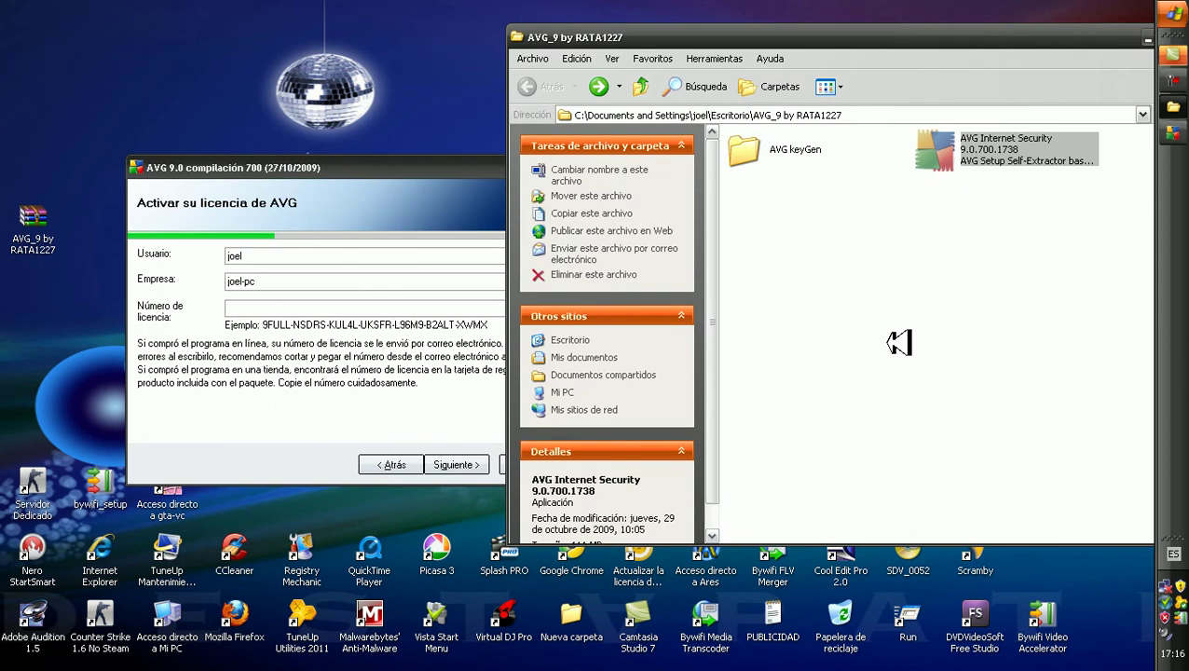
double_click(787, 149)
left_click(969, 145)
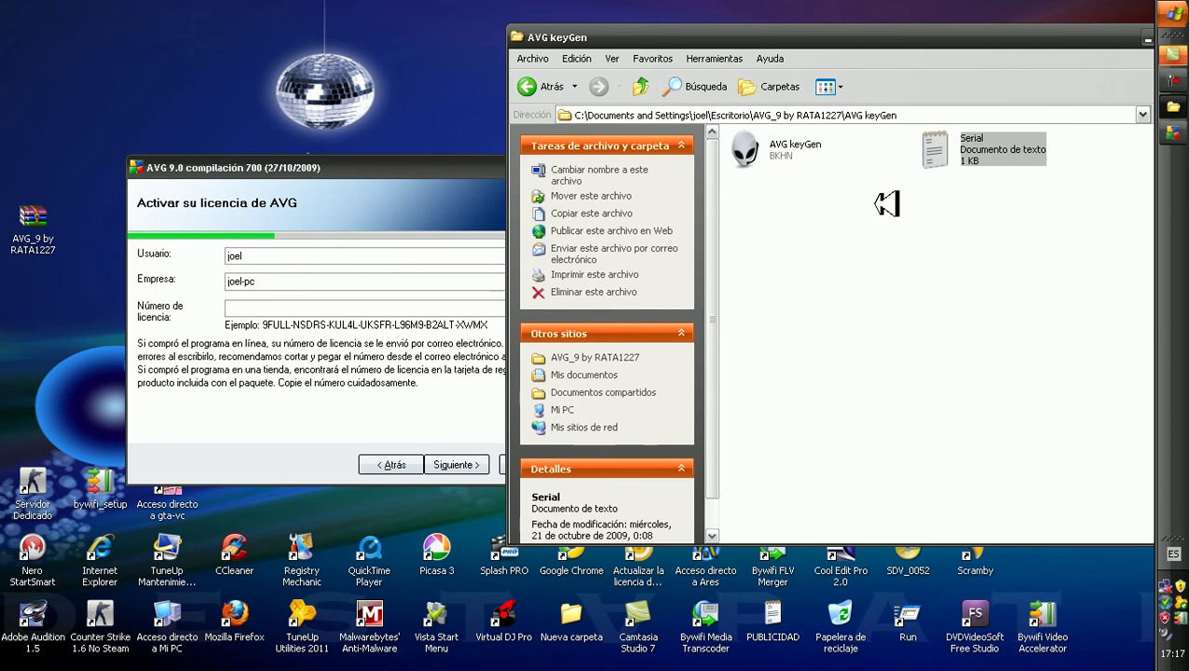
key("Return")
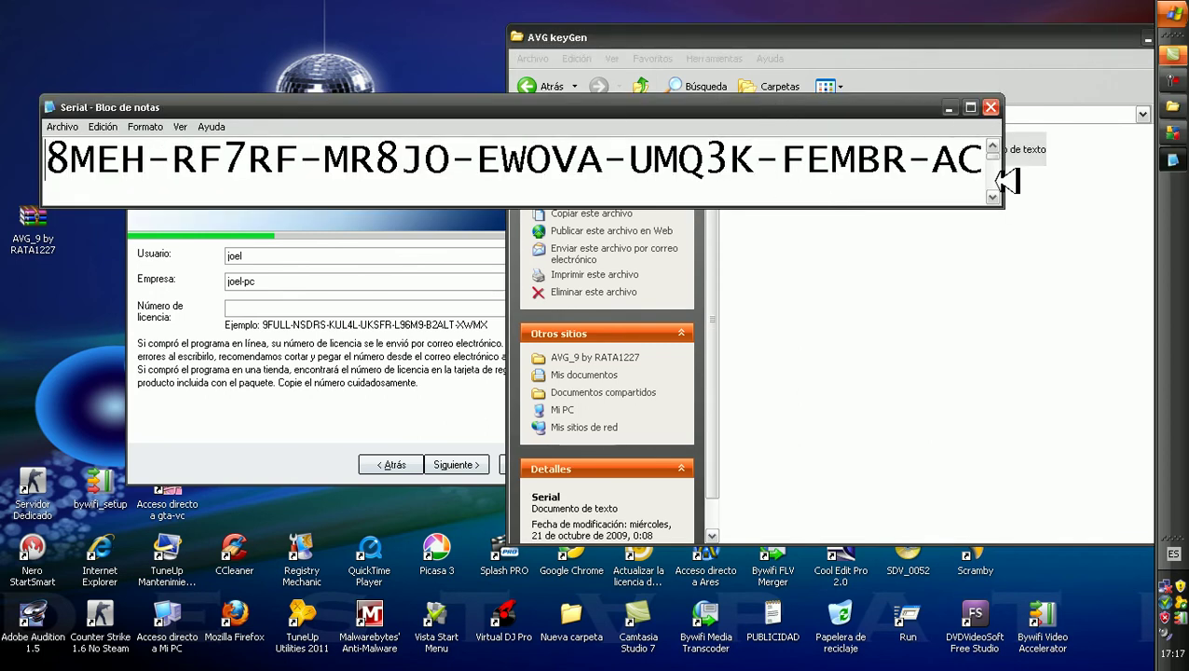
Set the text file's font size to 22 and maximize its window to show the whole list.
left_click(149, 127)
left_click(166, 162)
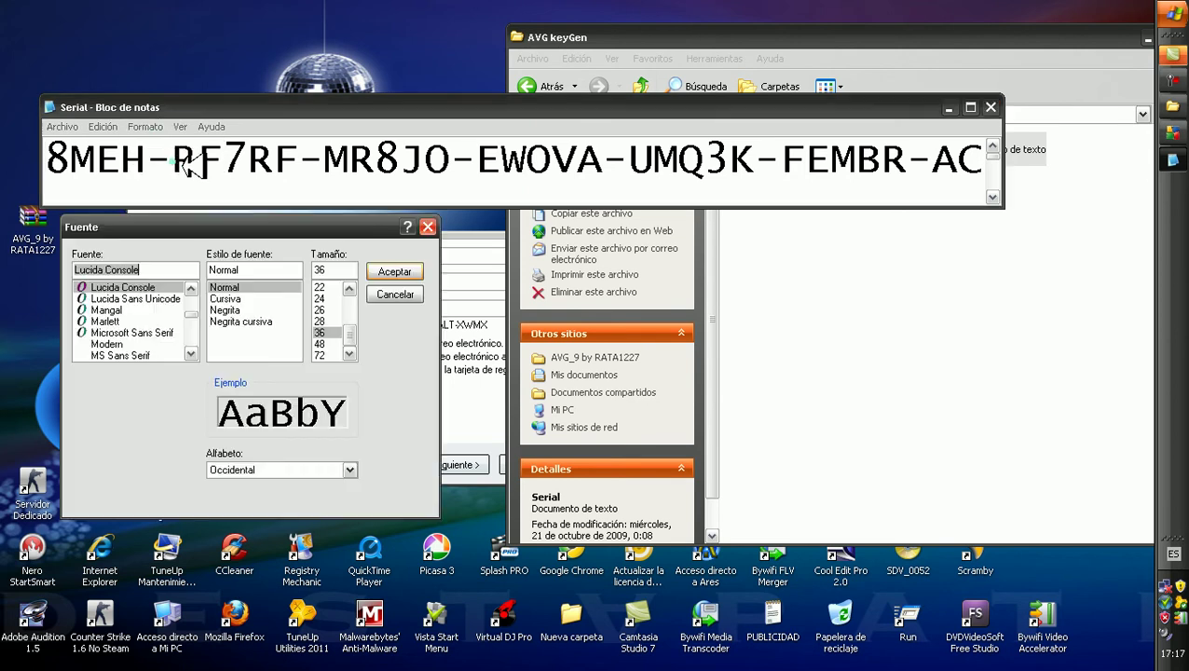
left_click(332, 319)
left_click(331, 287)
left_click(394, 271)
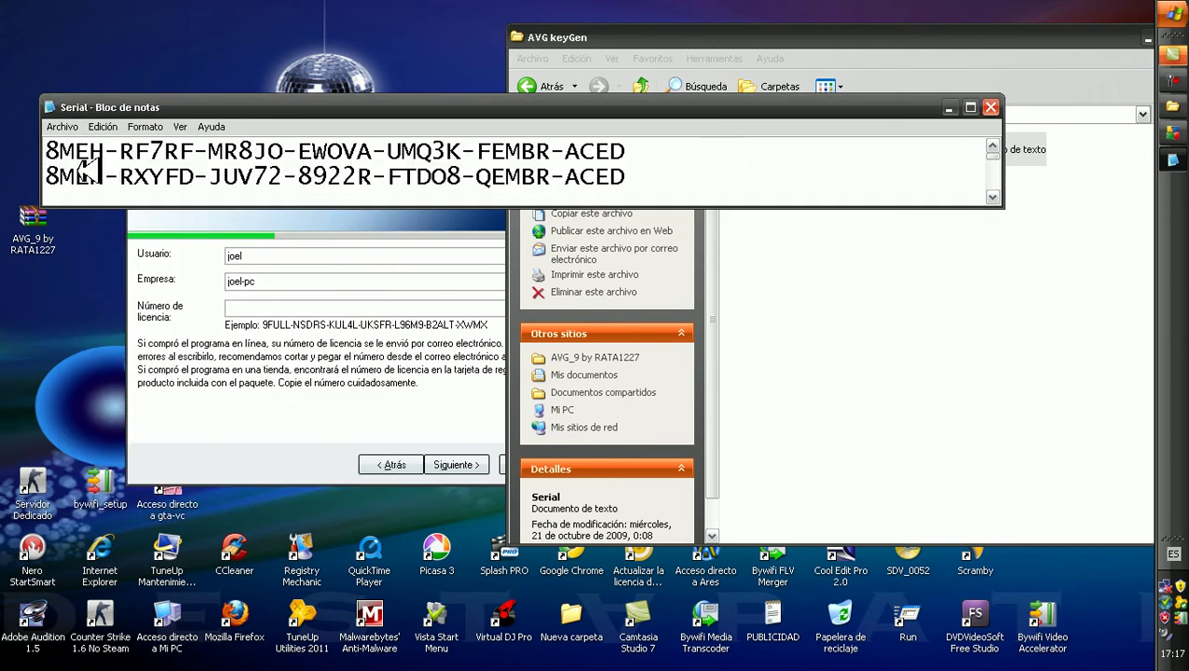
double_click(863, 109)
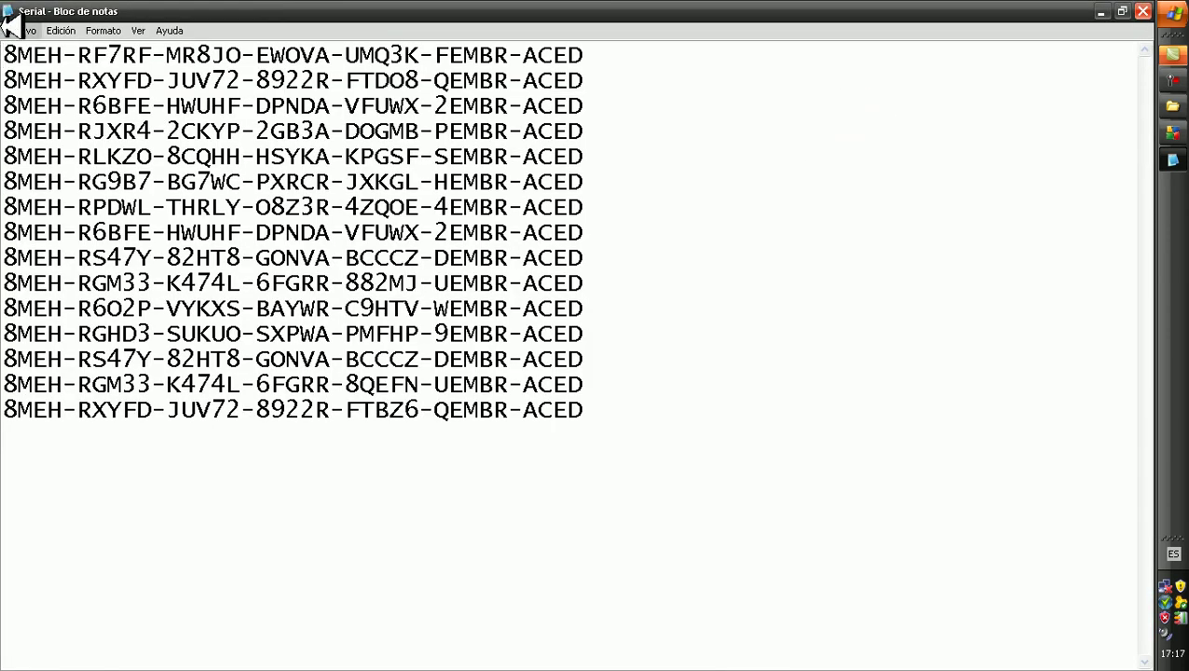
Copy the first licence number from the text file into the setup's Número de licencia field and continue.
left_click_drag(4, 52, 557, 53)
right_click(554, 48)
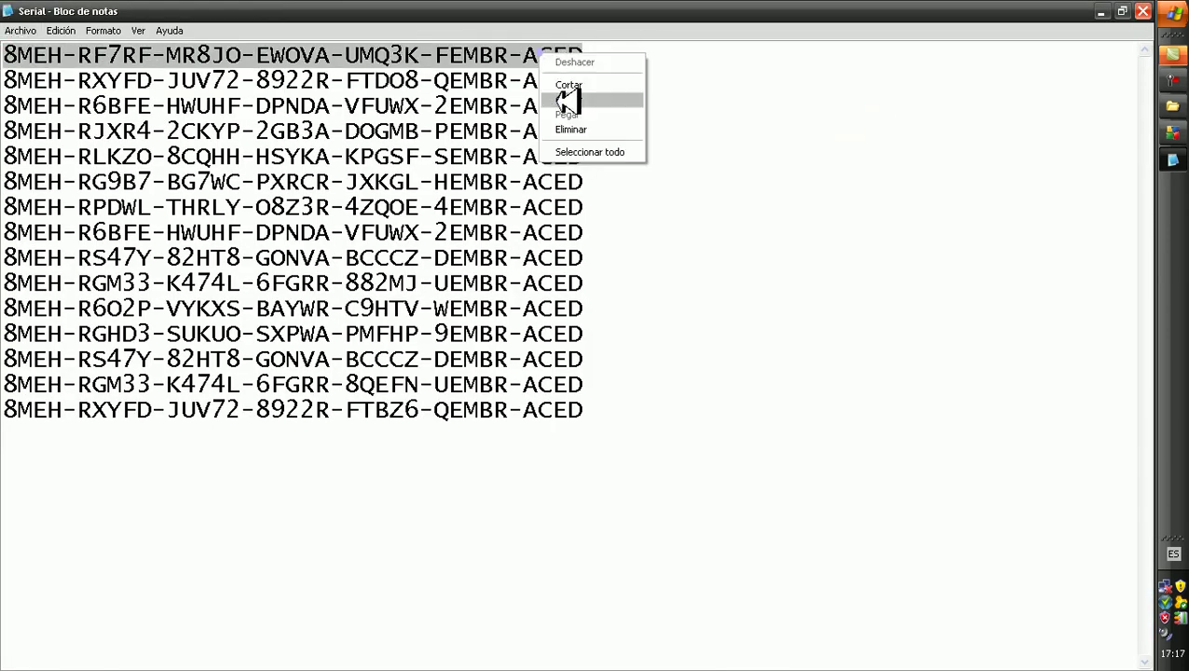
left_click(592, 97)
left_click(1101, 11)
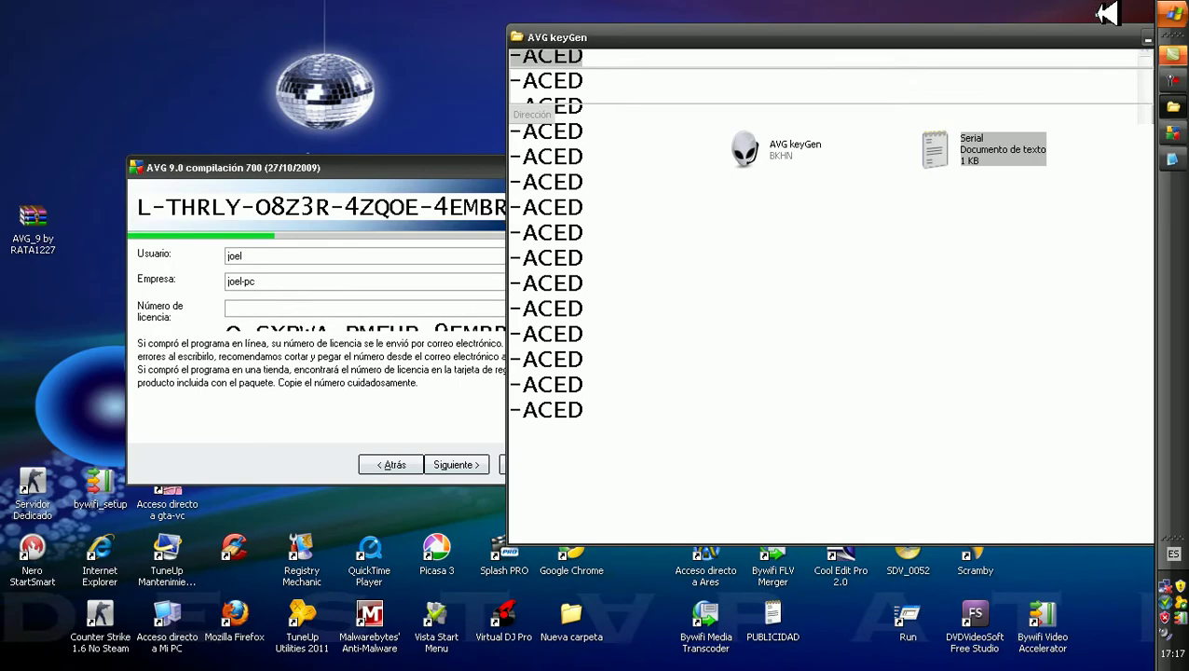
left_click(298, 306)
right_click(296, 305)
left_click(340, 365)
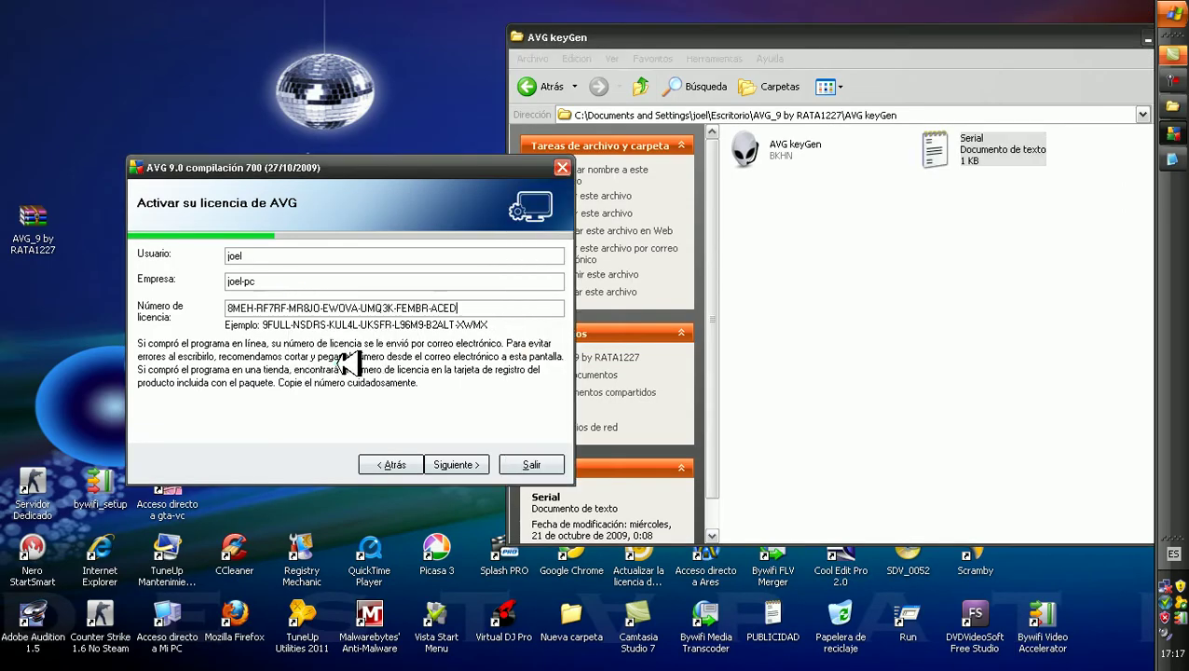
left_click(456, 464)
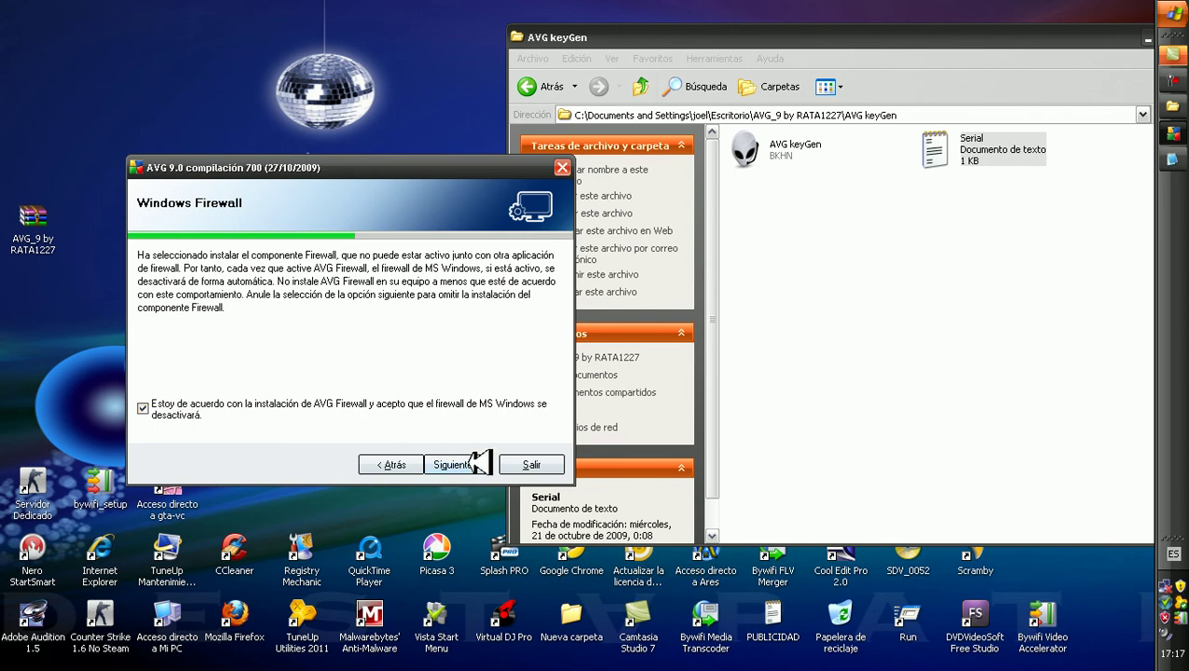
Accept the AVG Firewall installation, exclude the AVG security toolbar and continue the setup with the folder window minimized.
left_click(470, 462)
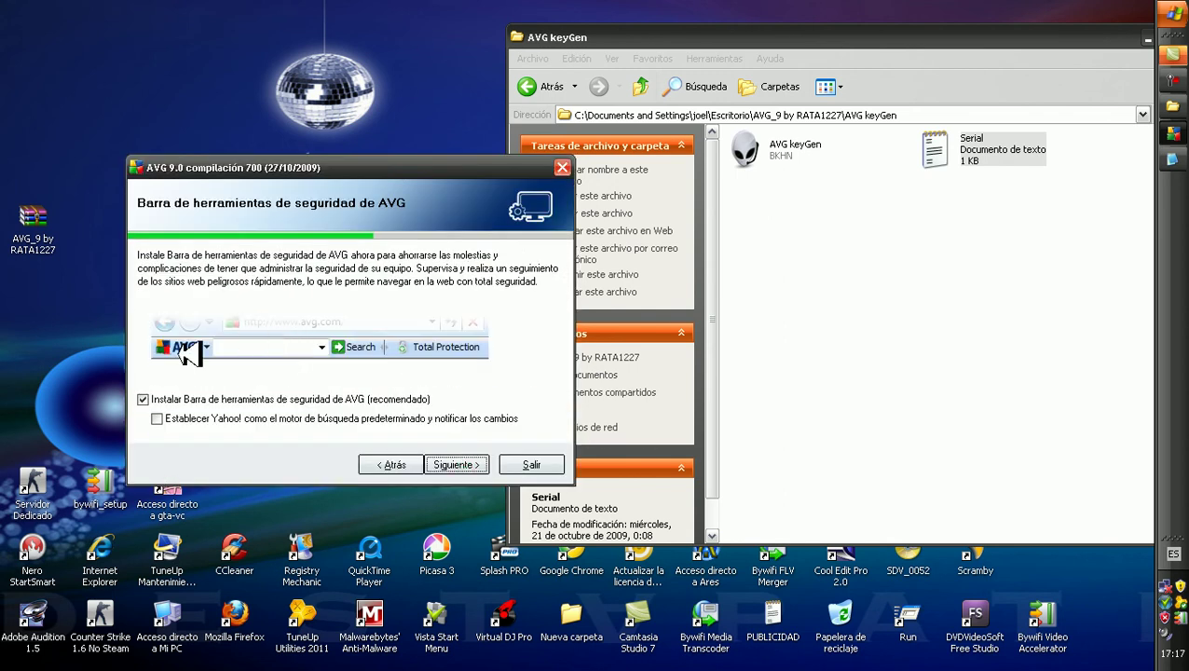
left_click(146, 400)
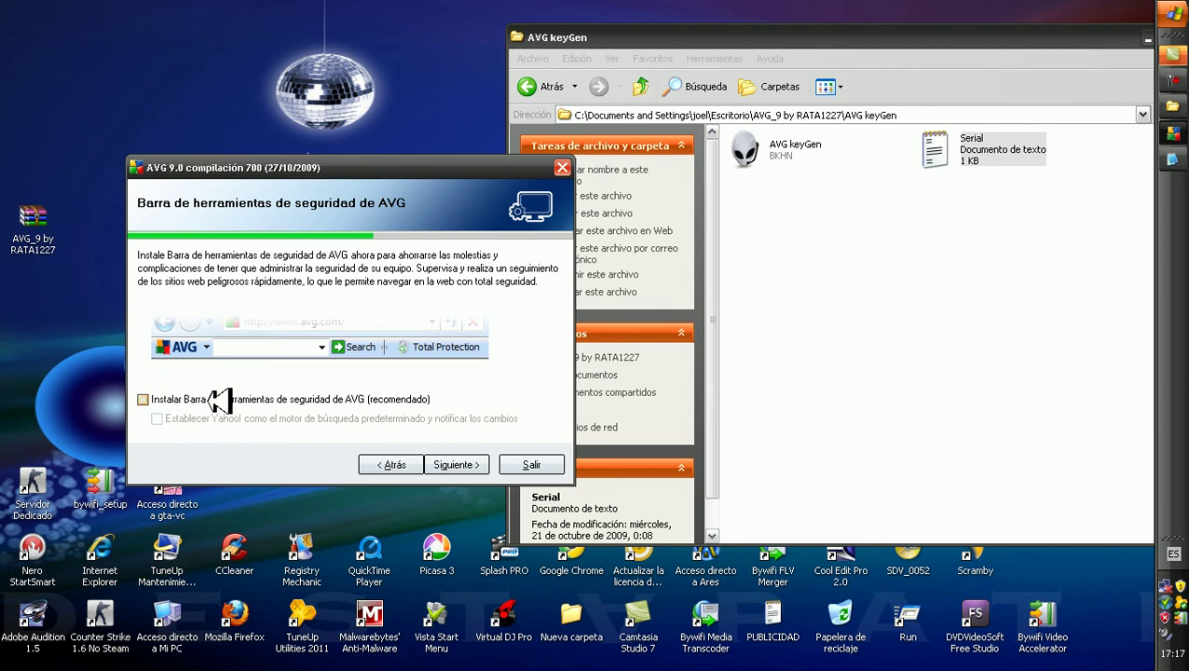
left_click(454, 464)
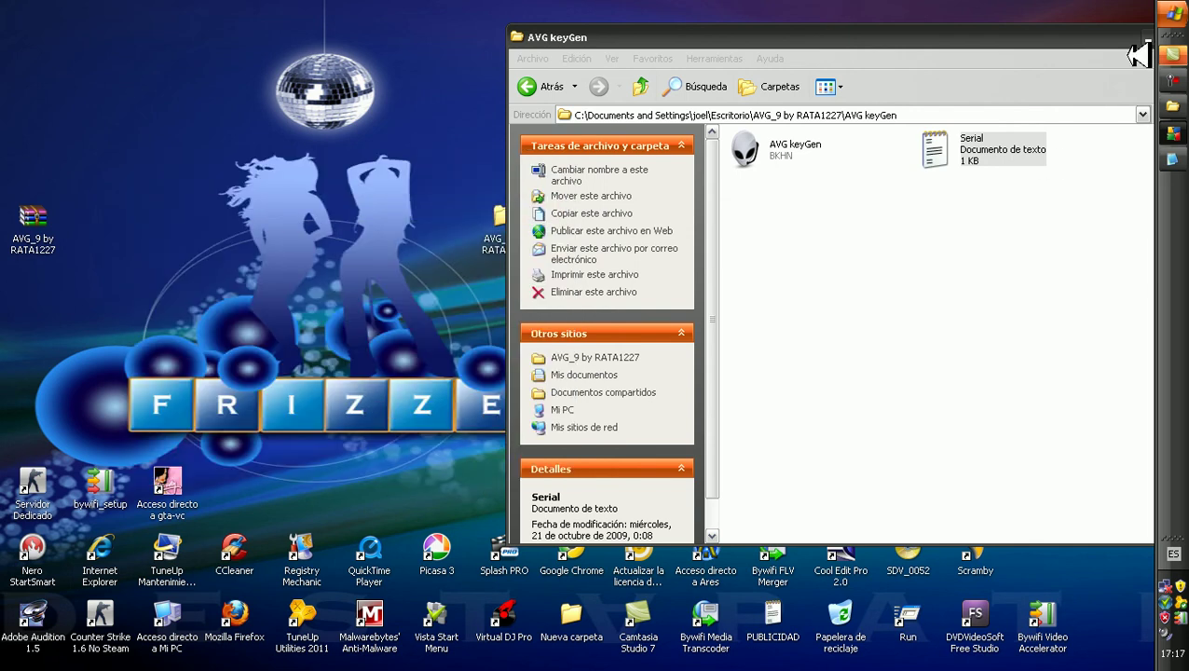
left_click(1107, 37)
left_click(1084, 36)
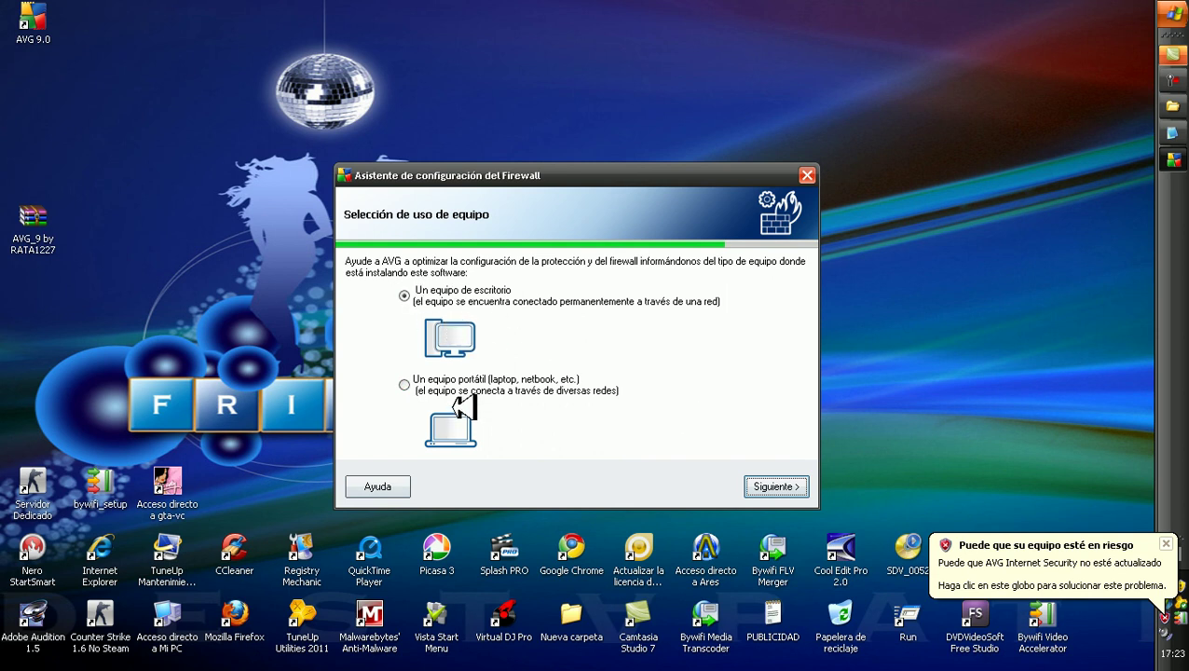
Configure the firewall for a desktop computer connected directly through a modem and finish the wizard without restarting.
left_click(774, 486)
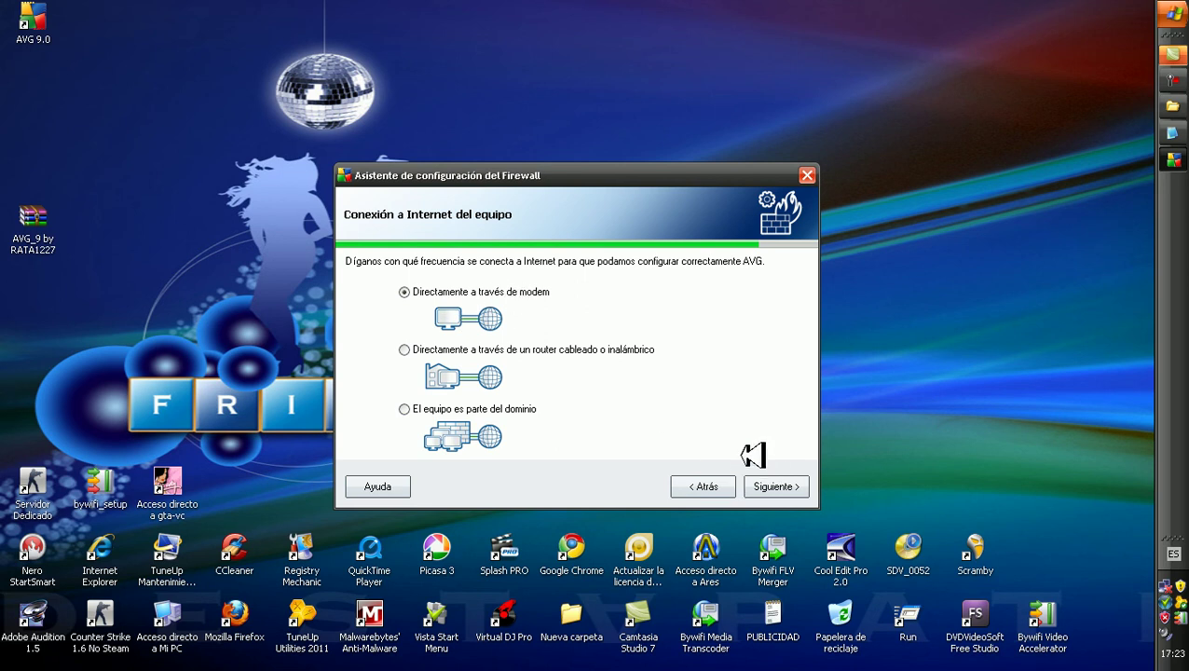
left_click(779, 486)
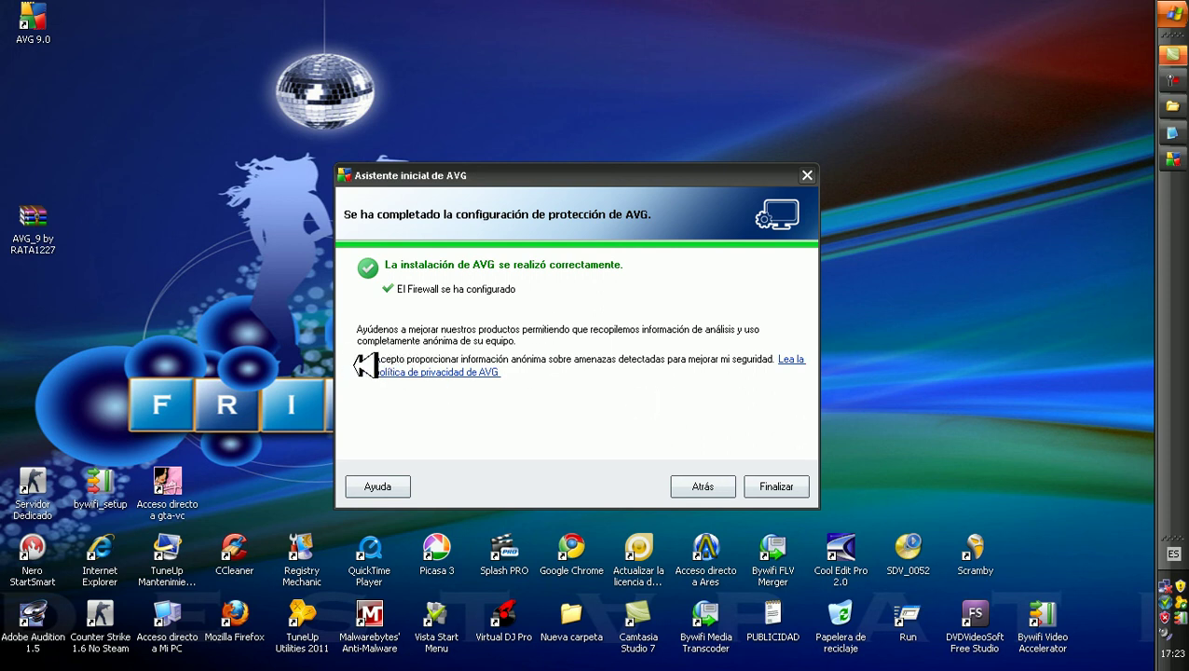
left_click(781, 486)
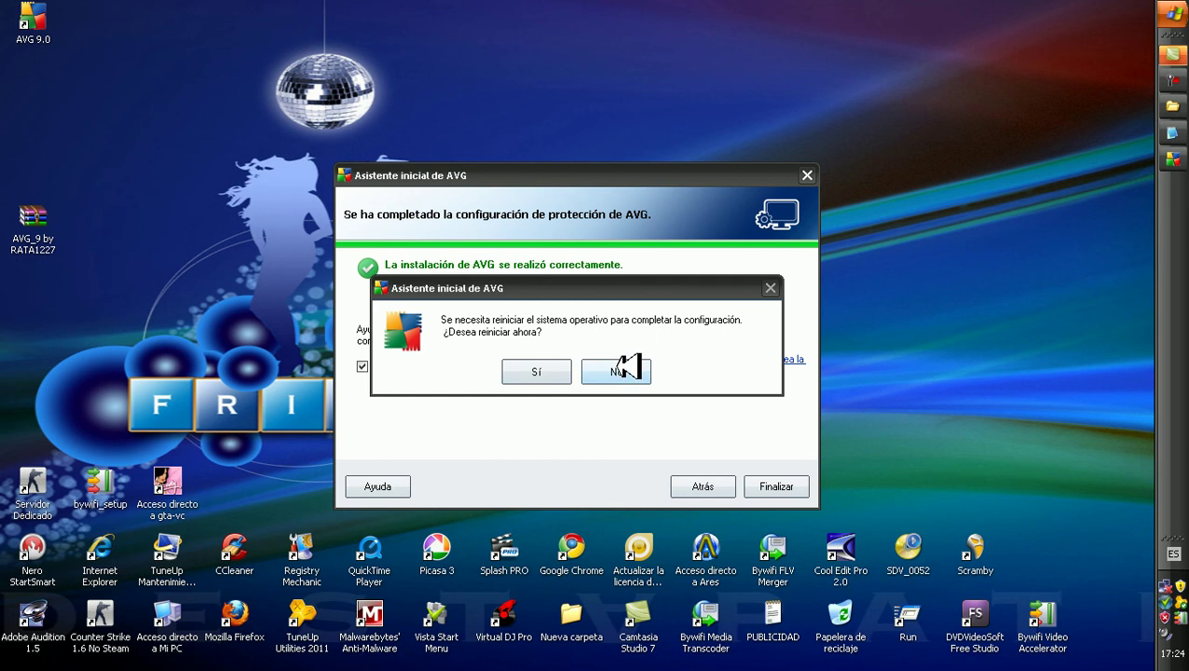
left_click(619, 371)
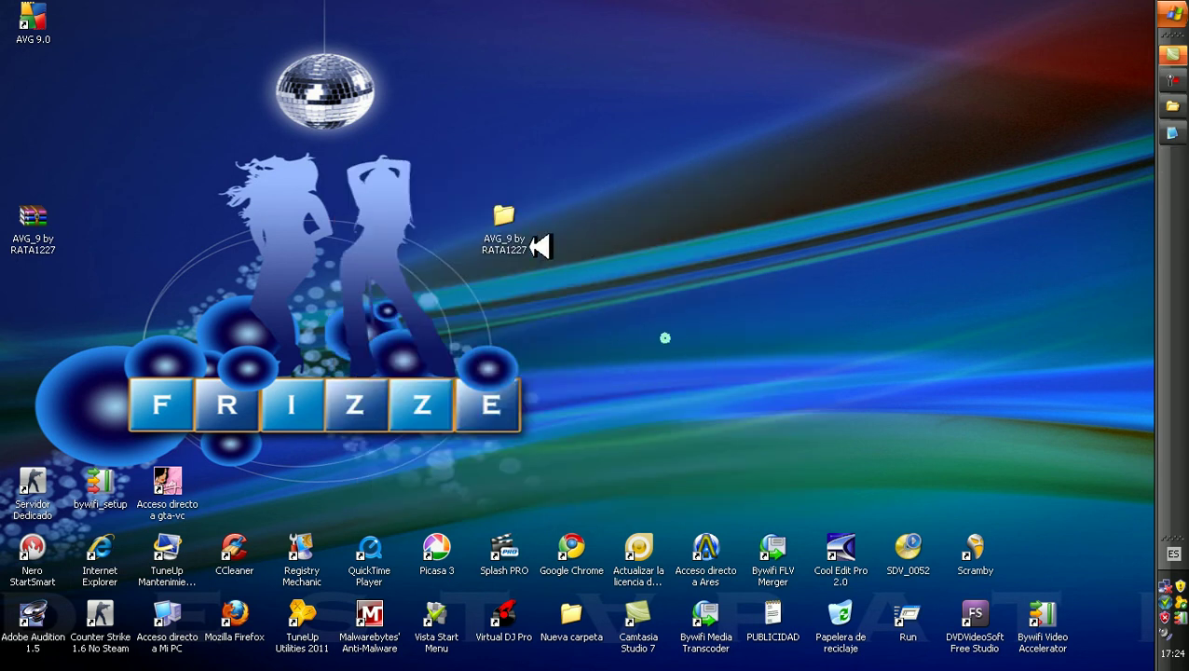
Move the extracted folder below the archive and the AVG 9.0 shortcut beside the gta-vc shortcut on the desktop.
left_click_drag(502, 233, 66, 313)
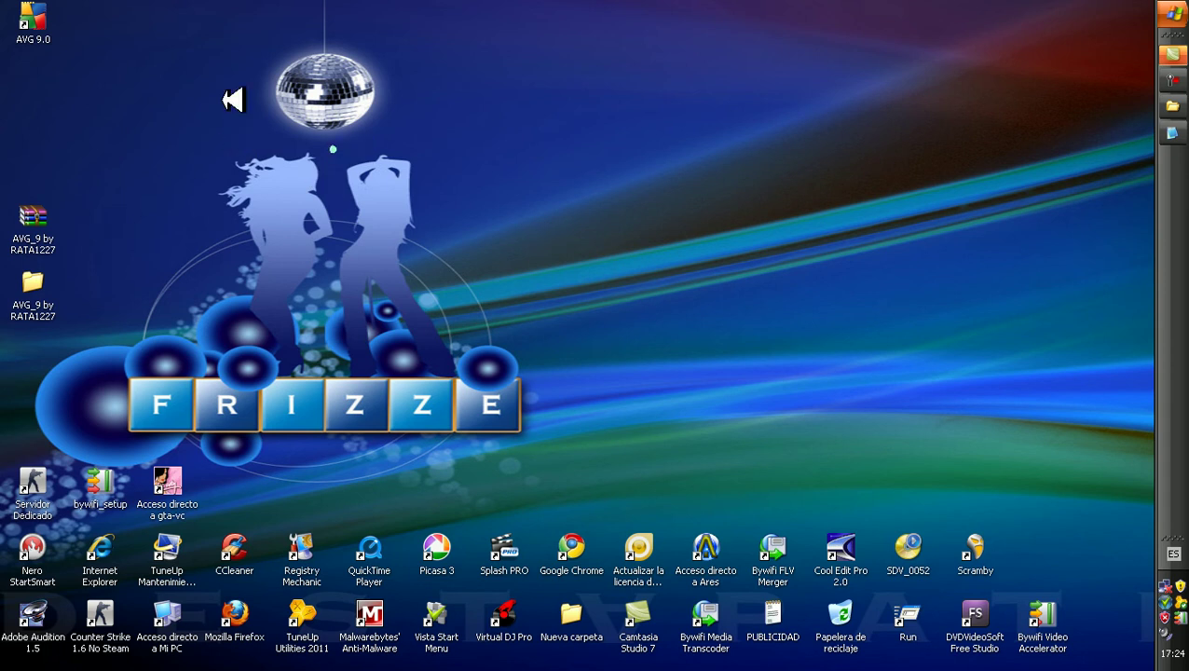
left_click_drag(34, 20, 571, 279)
left_click_drag(509, 212, 647, 331)
left_click_drag(570, 283, 237, 485)
left_click(315, 364)
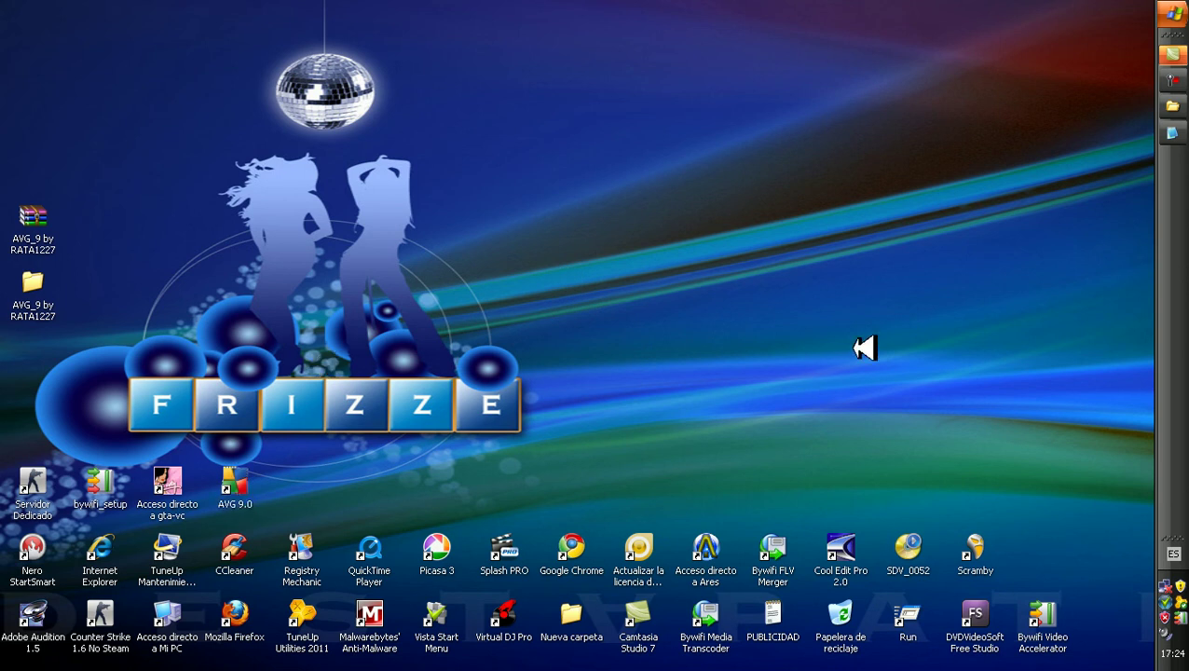